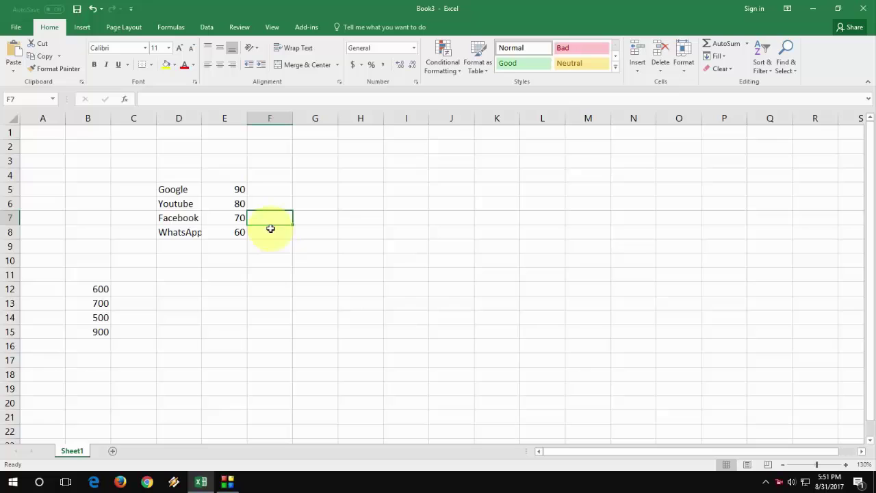
- Widen column D, select D5:E8, and pick Clustered Column from All Charts
left_click_drag(202, 119, 212, 118)
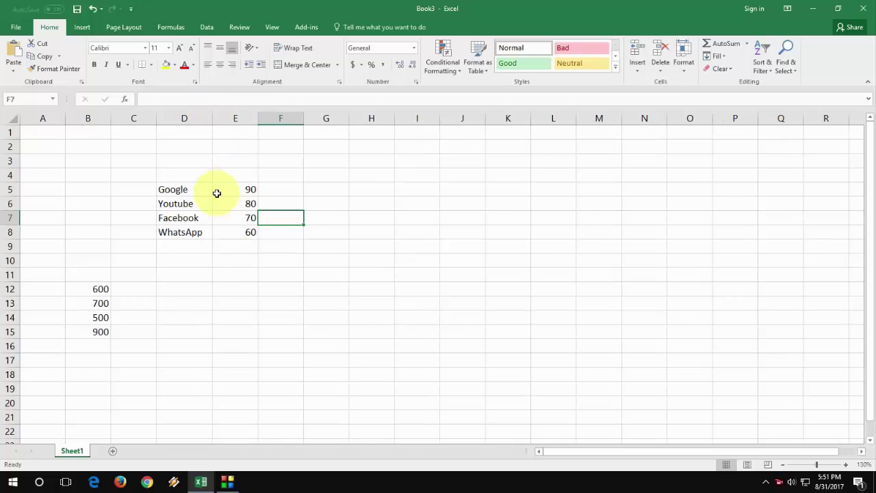
left_click_drag(193, 192, 235, 234)
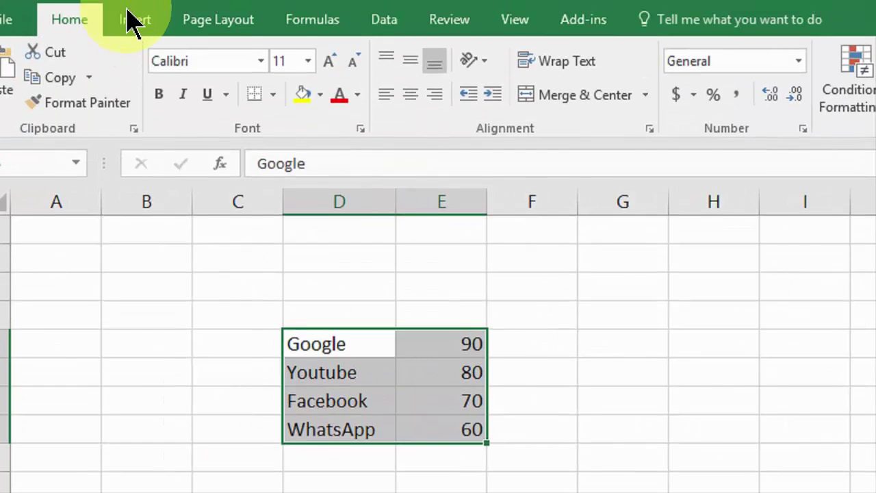
left_click(134, 22)
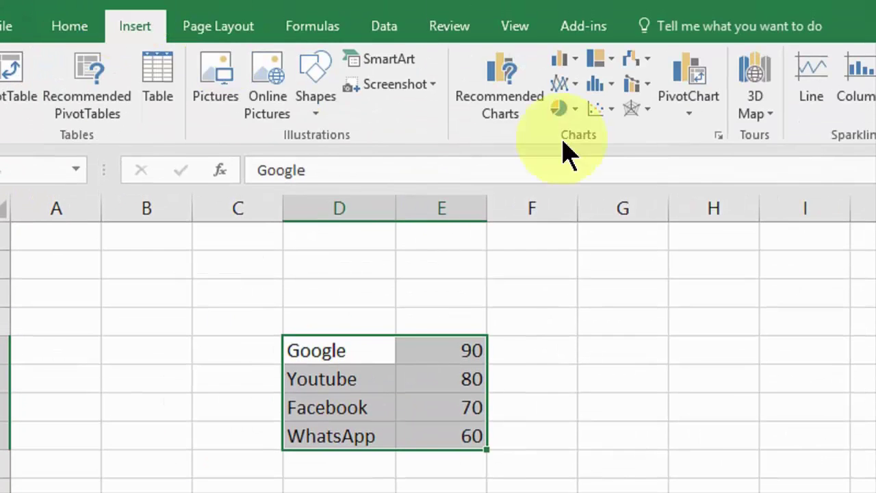
left_click(716, 131)
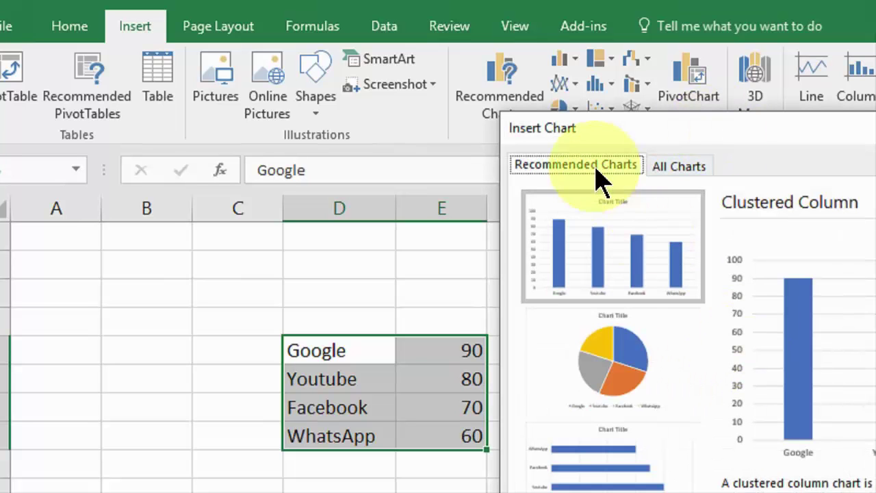
left_click(658, 170)
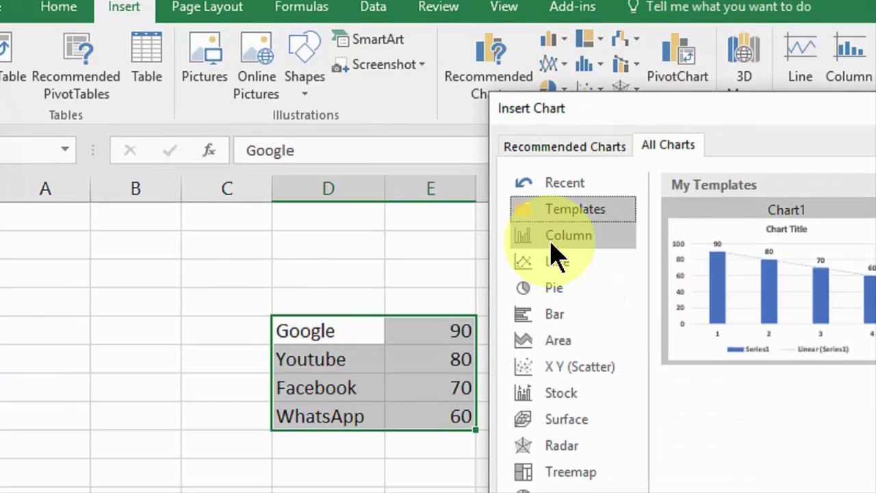
left_click(560, 235)
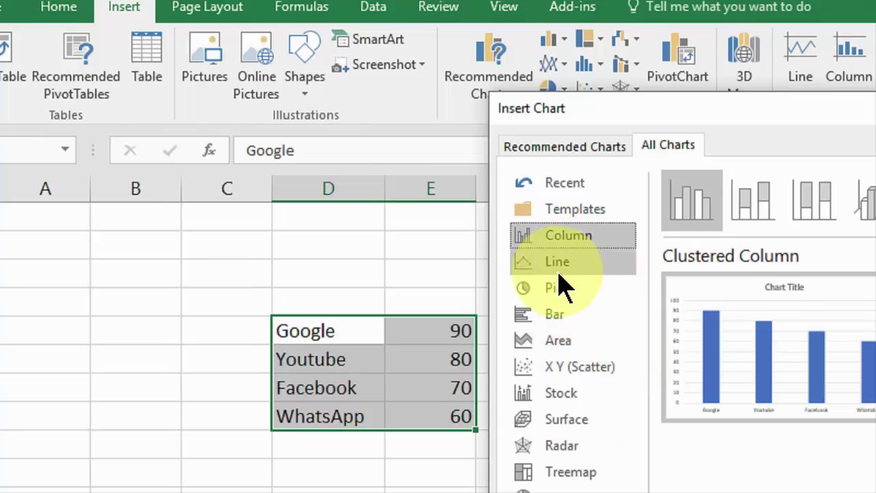
left_click(554, 264)
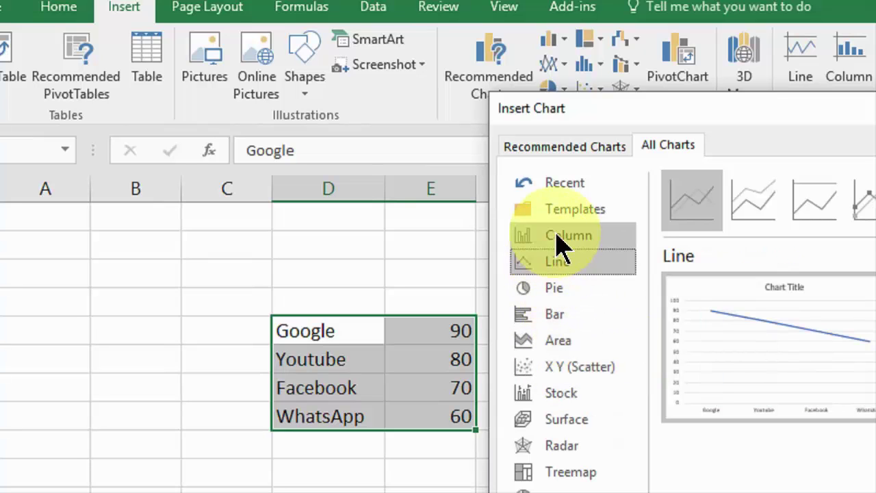
left_click(556, 236)
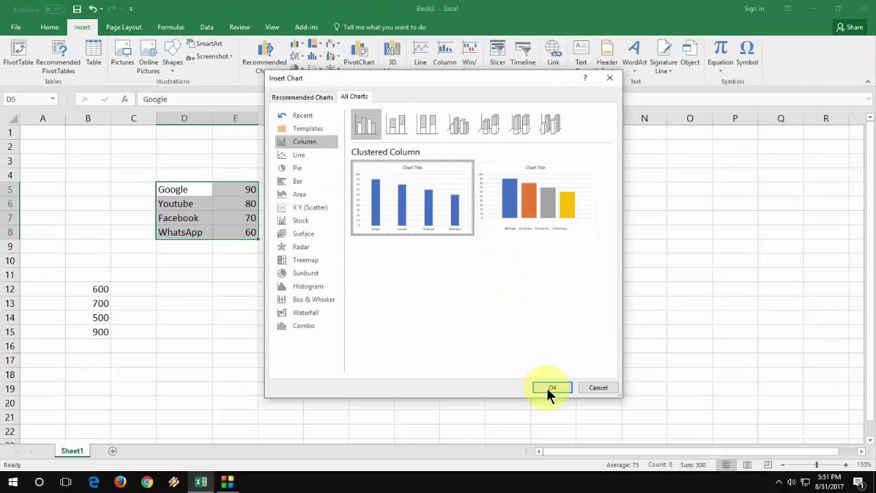
- Insert the clustered column chart of the site values
left_click(550, 387)
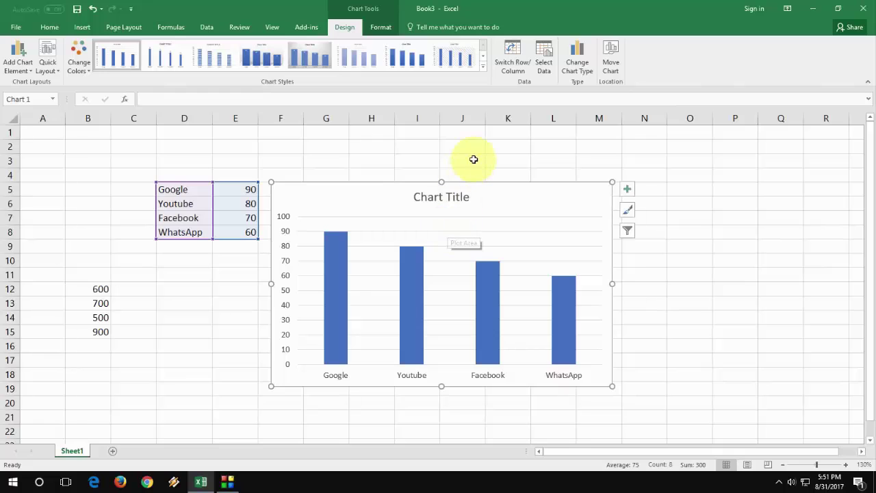
left_click(473, 158)
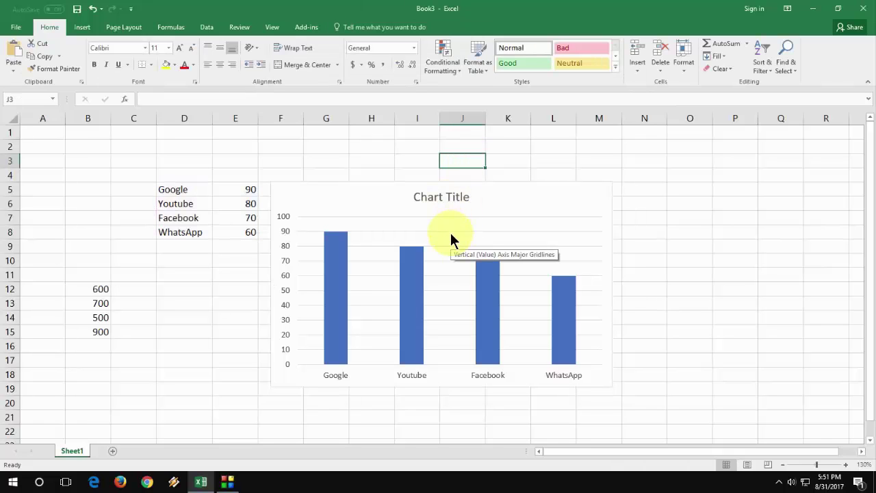
left_click(545, 199)
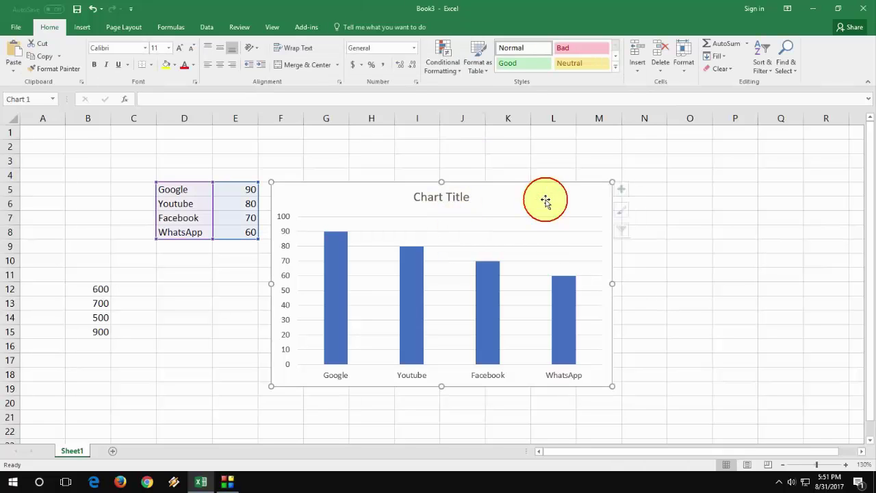
- Add data labels, a data table and a trendline to the chart
left_click(627, 190)
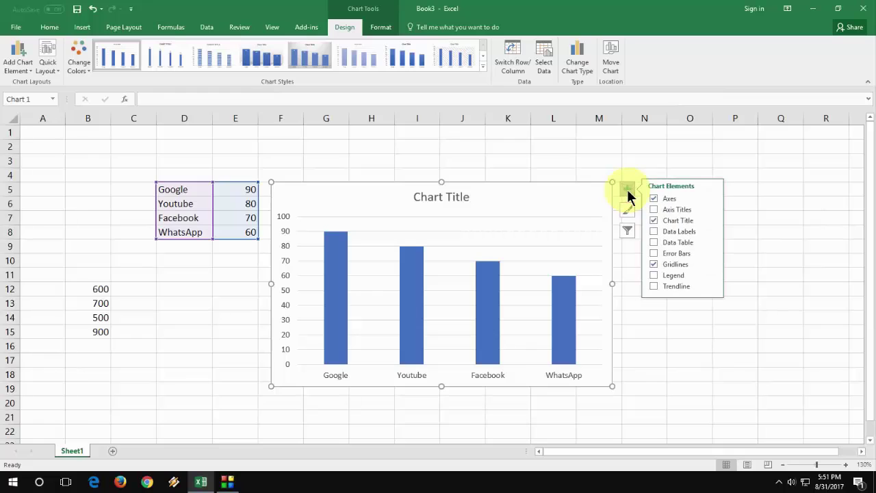
left_click(659, 231)
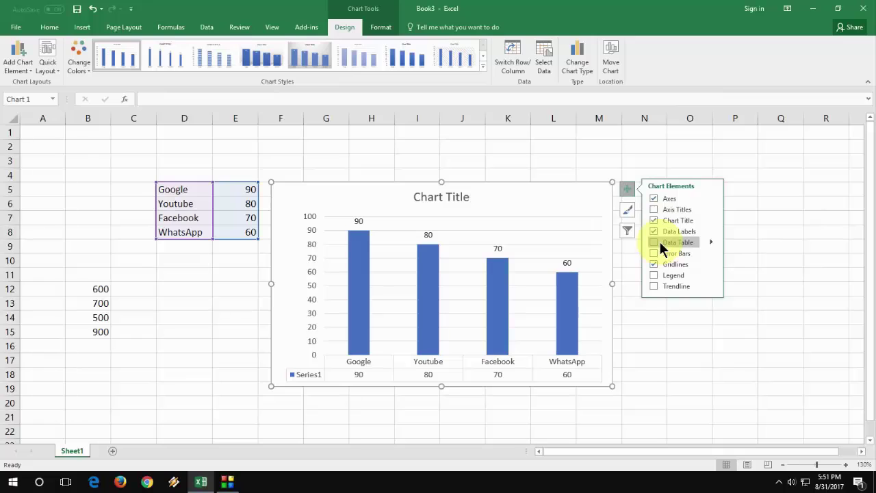
left_click(659, 241)
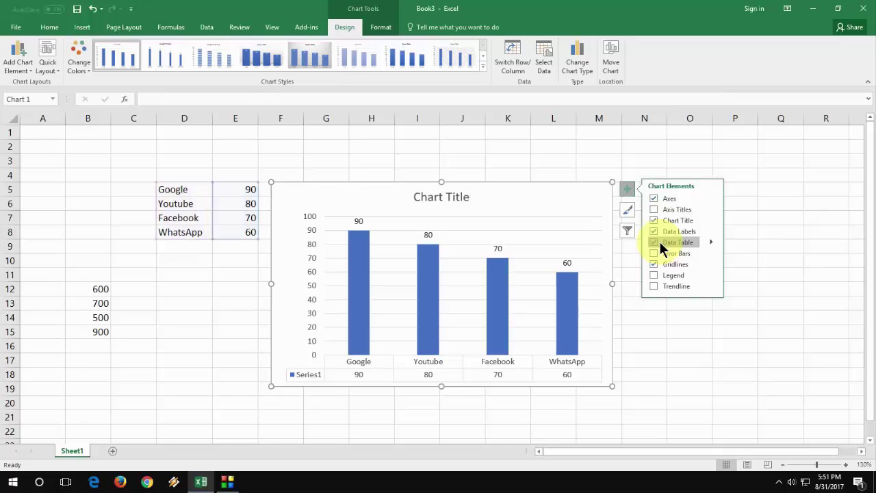
left_click(654, 287)
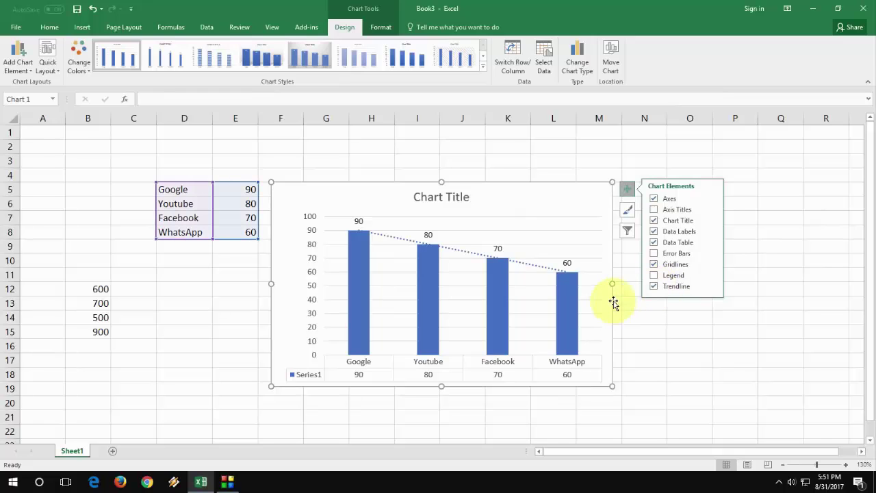
- Set all of the chart's text to 12-point bold from the Home tab
left_click(571, 152)
left_click(524, 189)
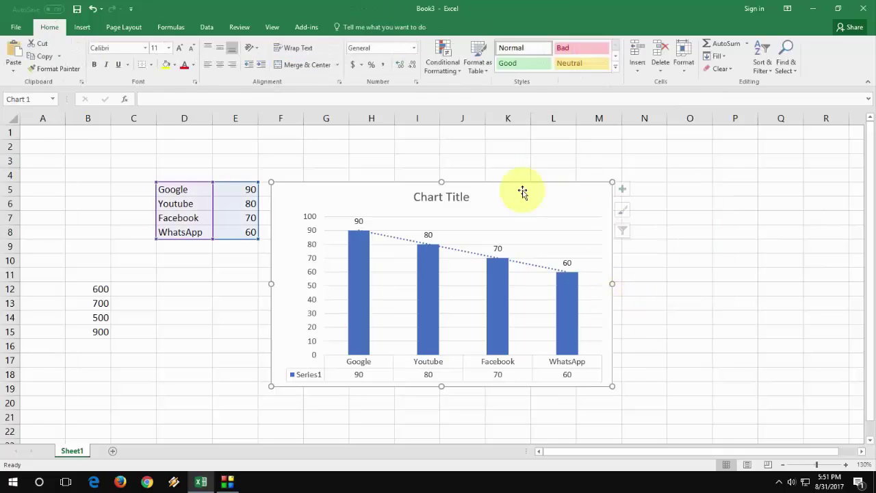
left_click(49, 28)
left_click(154, 48)
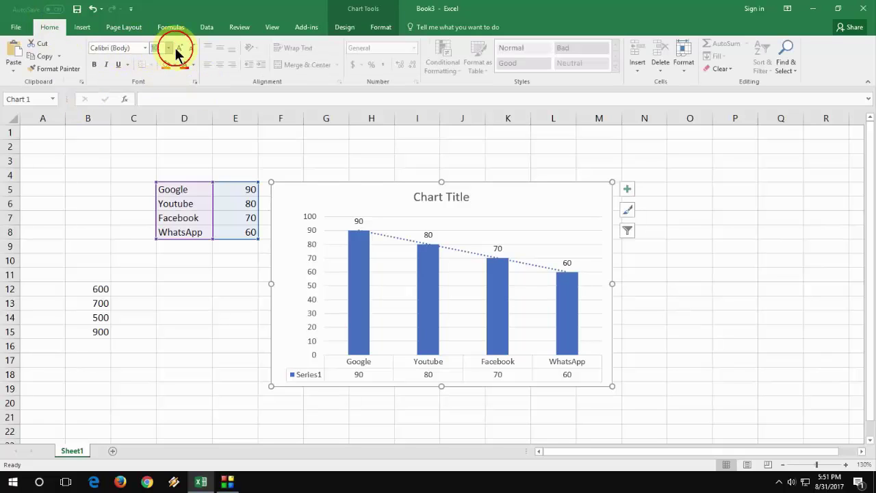
type("1")
key("Return")
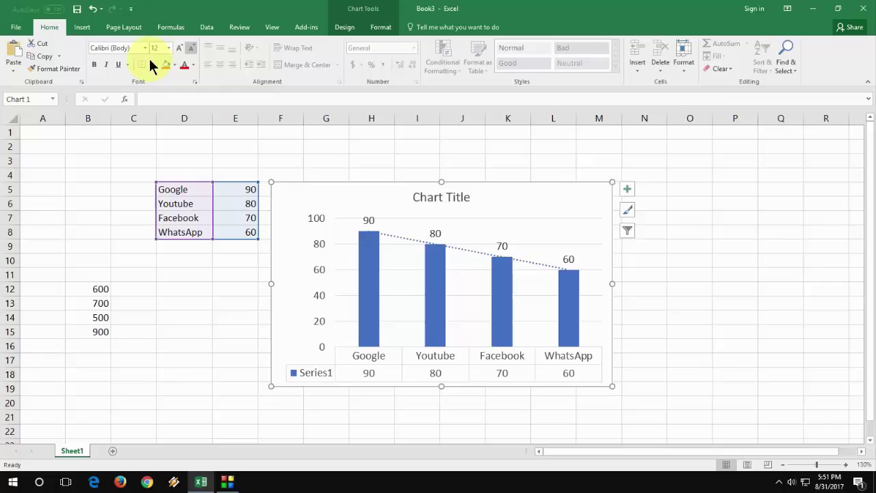
left_click(93, 65)
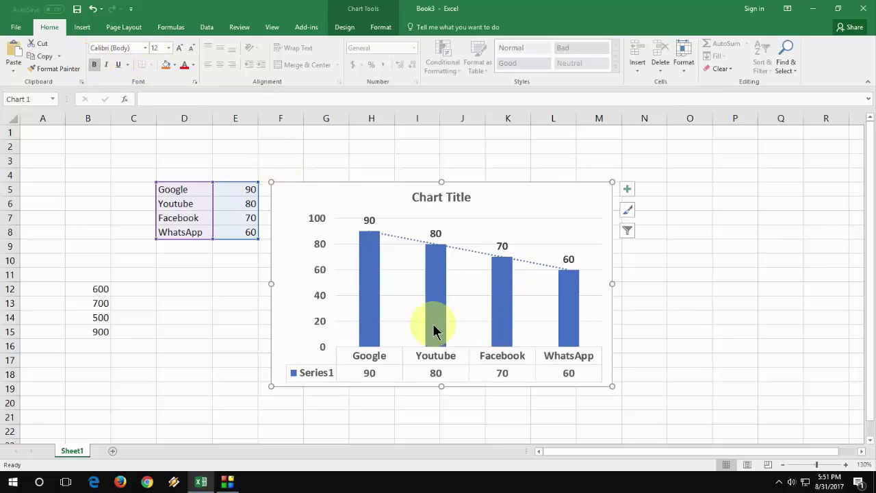
left_click(532, 223)
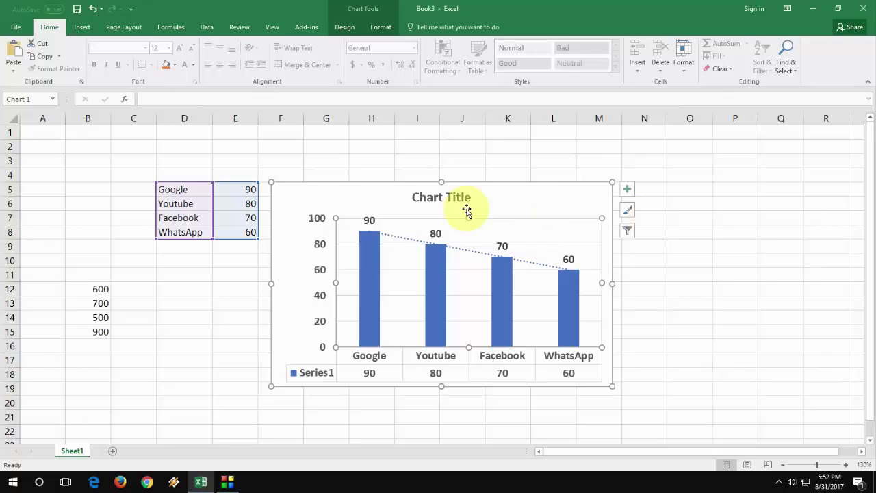
- Change the chart title to 'Chart 1'
left_click(444, 197)
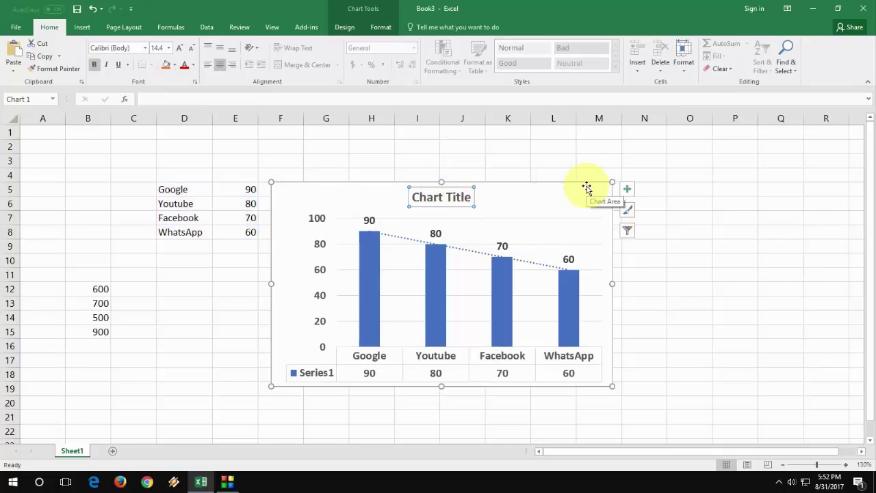
left_click(446, 197)
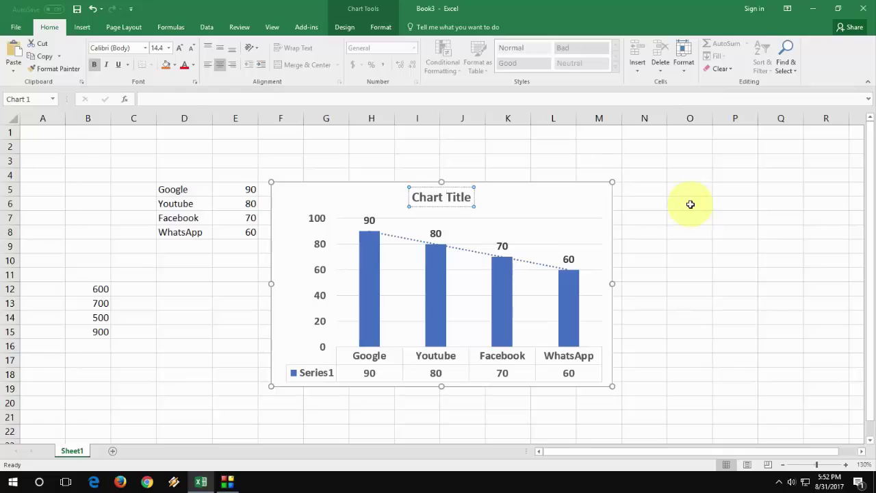
type("Chart 1")
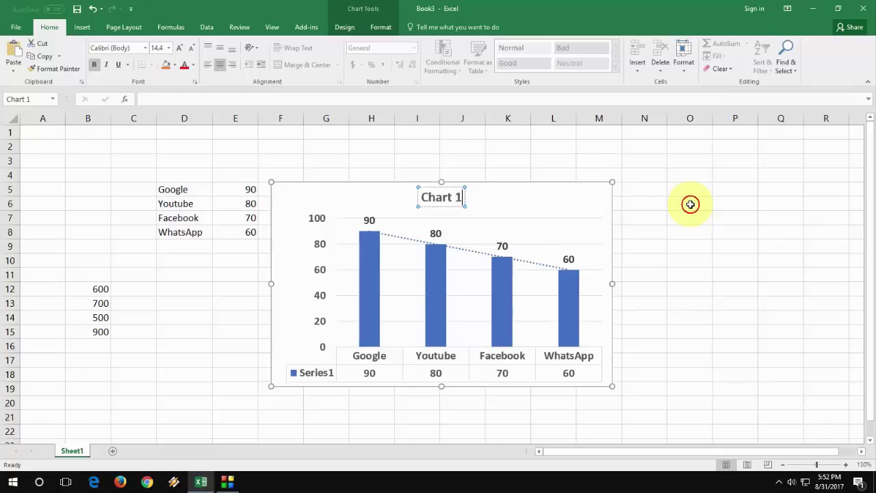
left_click(690, 204)
- Move the chart slightly higher on the sheet
left_click(602, 202)
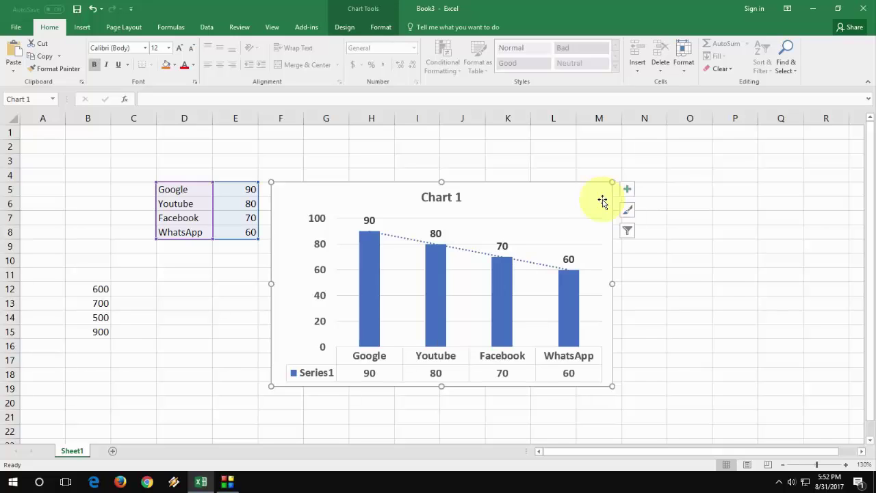
left_click(699, 193)
left_click_drag(522, 185, 527, 170)
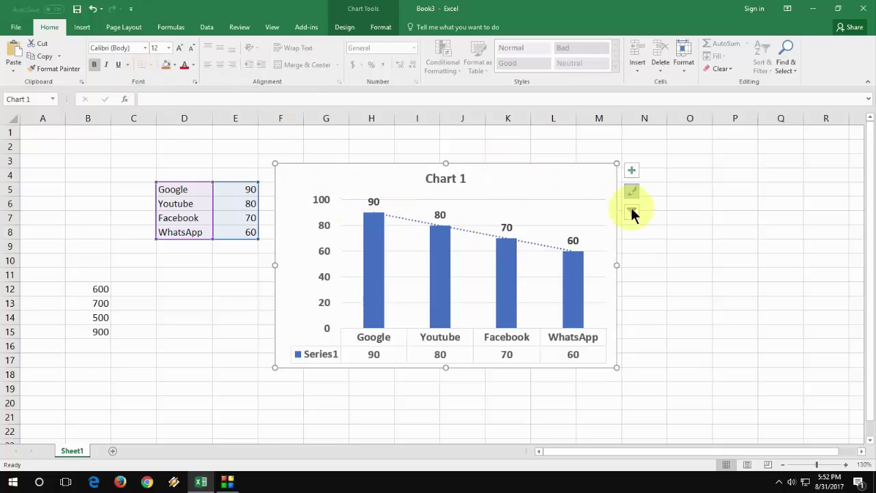
left_click(721, 257)
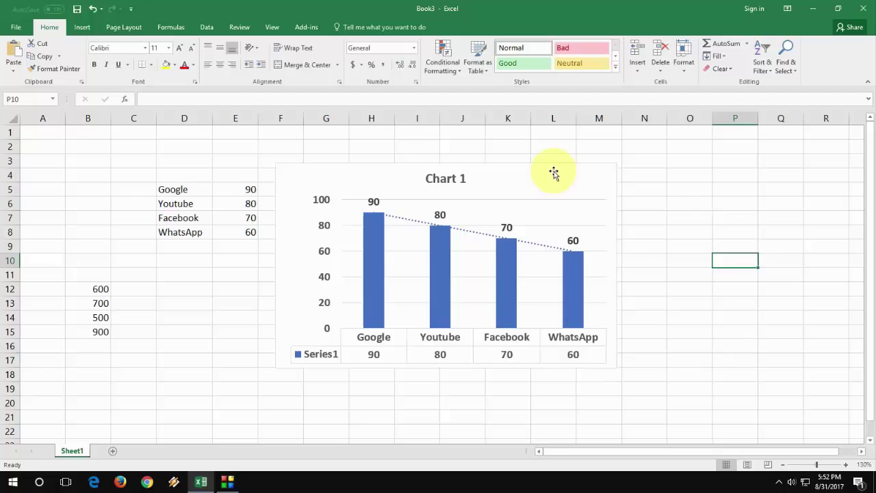
left_click(554, 172)
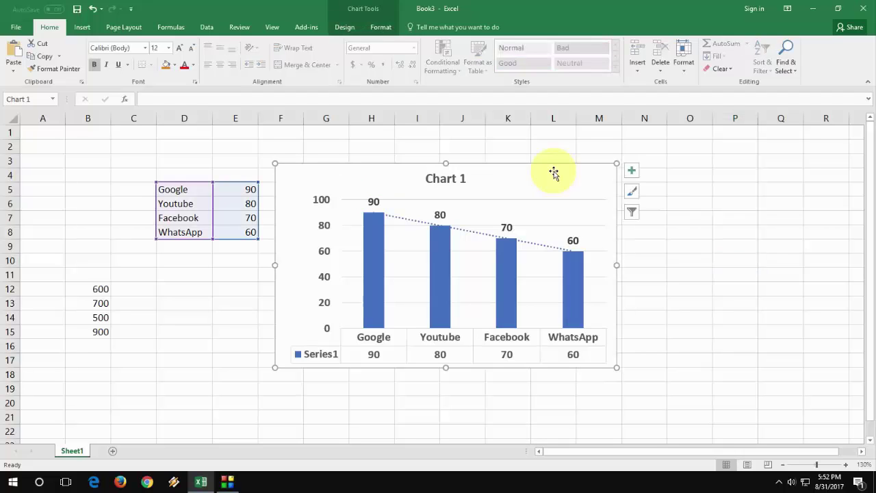
- Save Chart 1 as a chart template named 'chart 000'
left_click(689, 185)
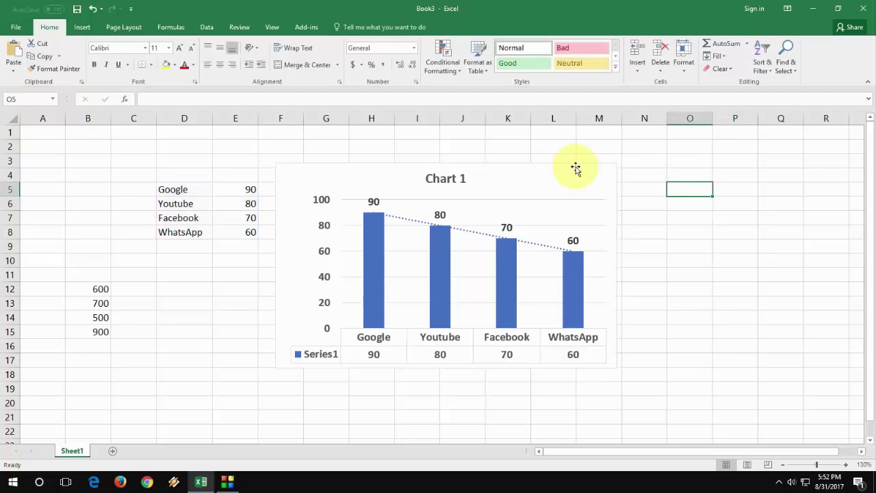
left_click(576, 168)
right_click(575, 169)
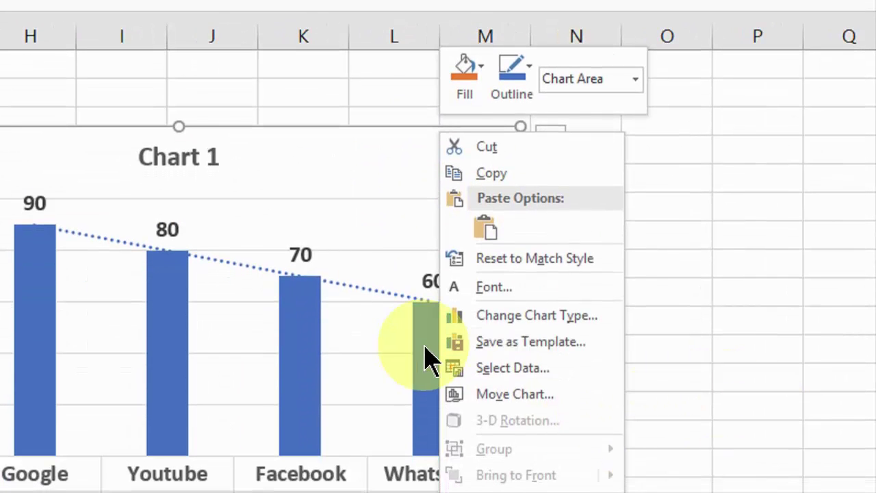
left_click(491, 345)
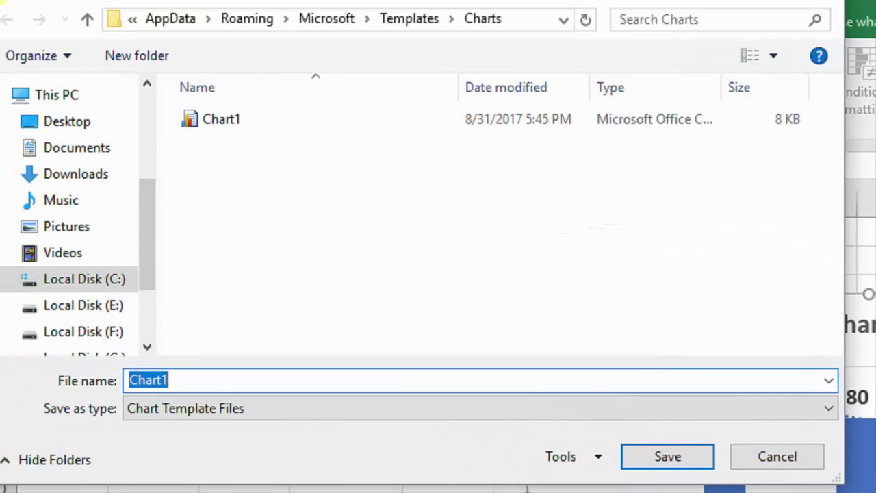
left_click(279, 384)
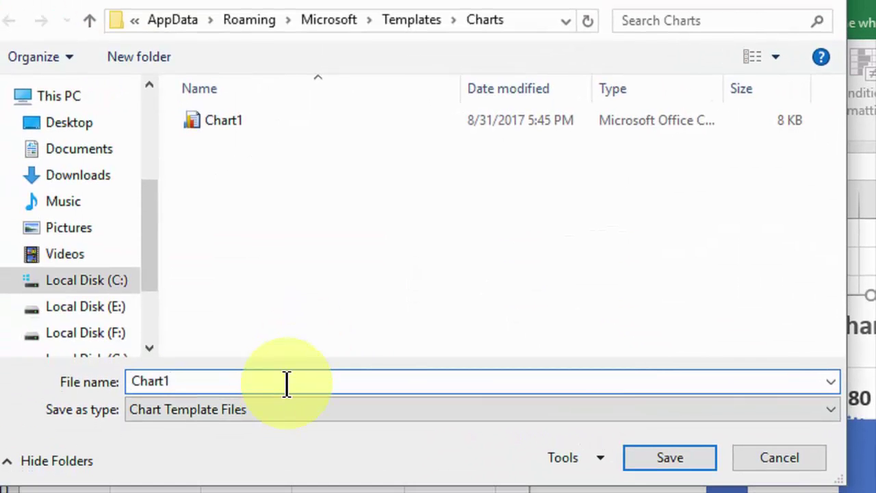
double_click(286, 385)
type("chart")
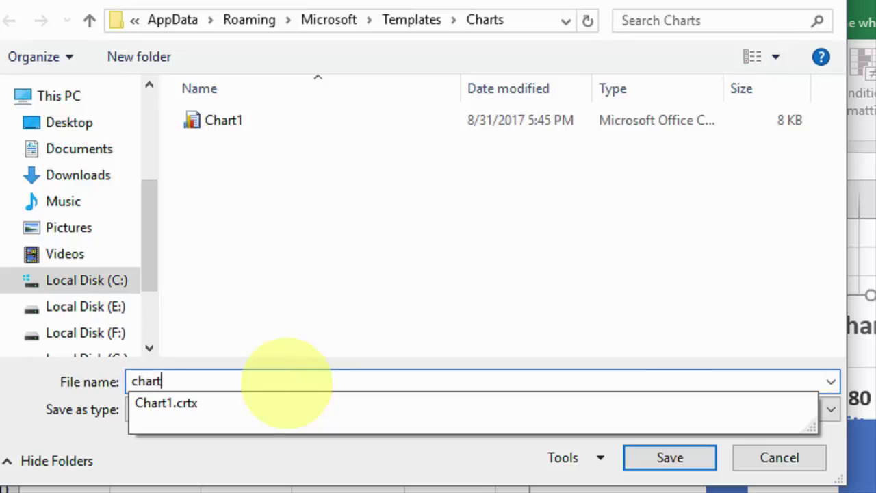
type(" 000")
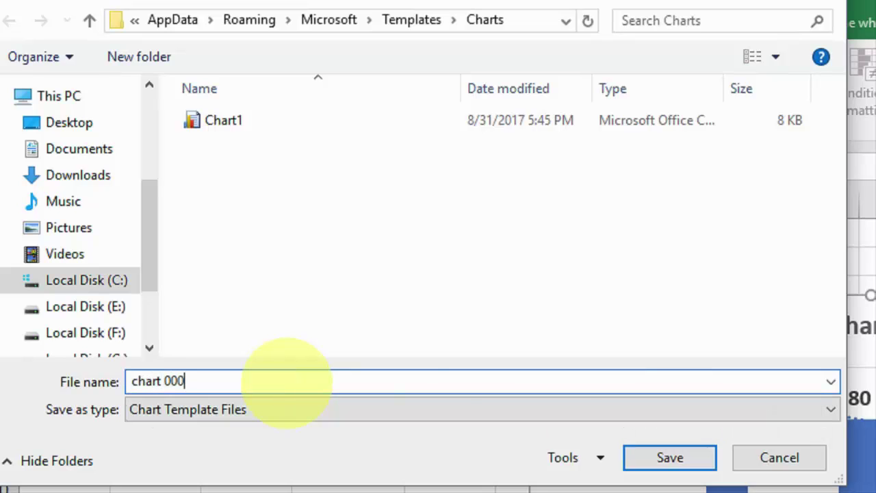
left_click(658, 455)
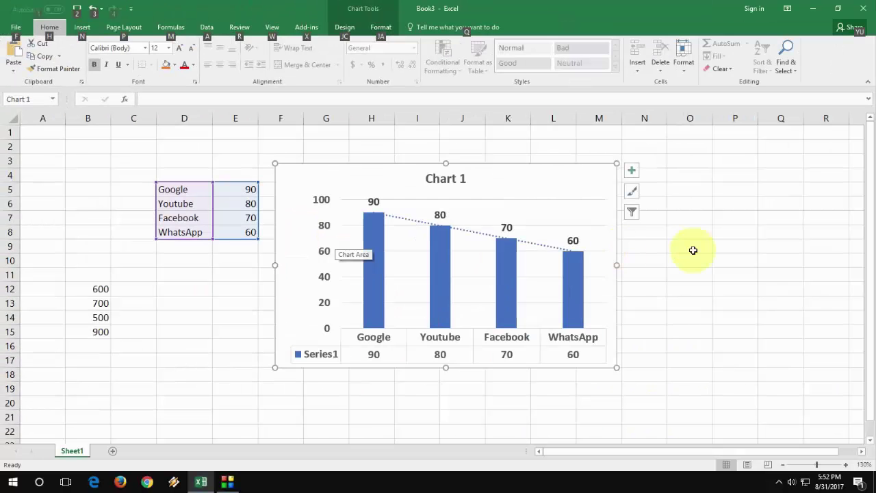
- Move Chart 1 up and to the right
left_click(692, 251)
left_click_drag(512, 174, 585, 152)
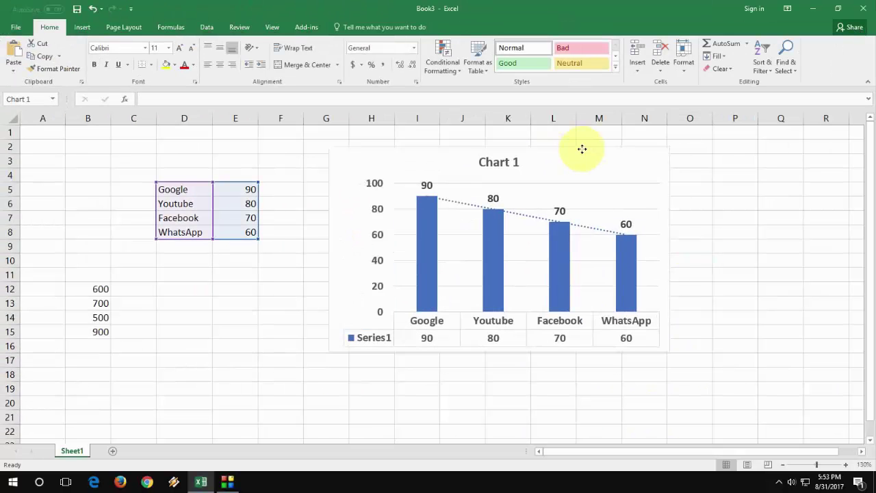
left_click(228, 302)
- Copy the Google–WhatsApp labels from D5:D8 into A12, then select A12:B15
left_click_drag(90, 288, 101, 330)
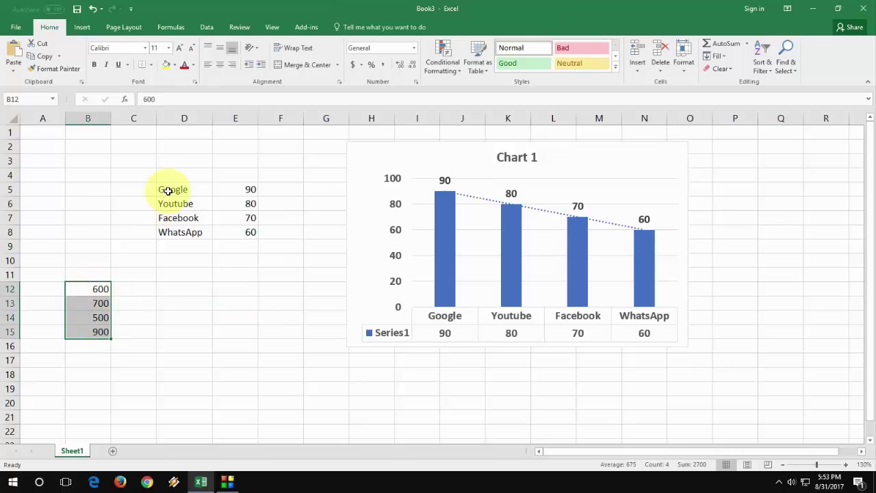
left_click_drag(172, 189, 172, 232)
key("ctrl+c")
left_click(52, 288)
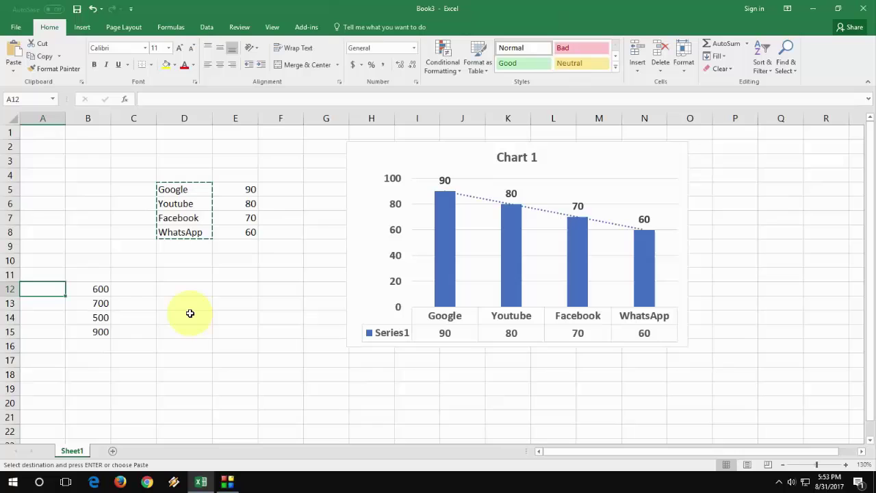
key("Return")
left_click(190, 312)
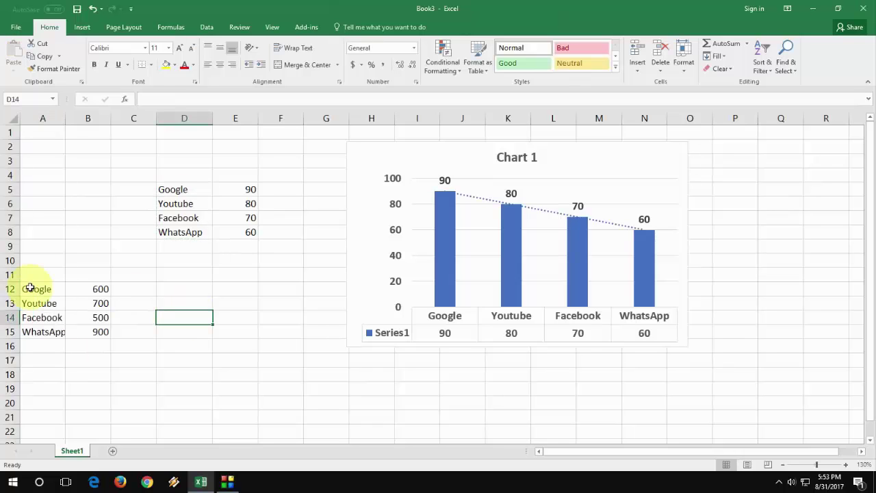
mouse_move(31, 287)
left_mouse_down()
mouse_move(50, 318)
mouse_move(94, 333)
left_mouse_up()
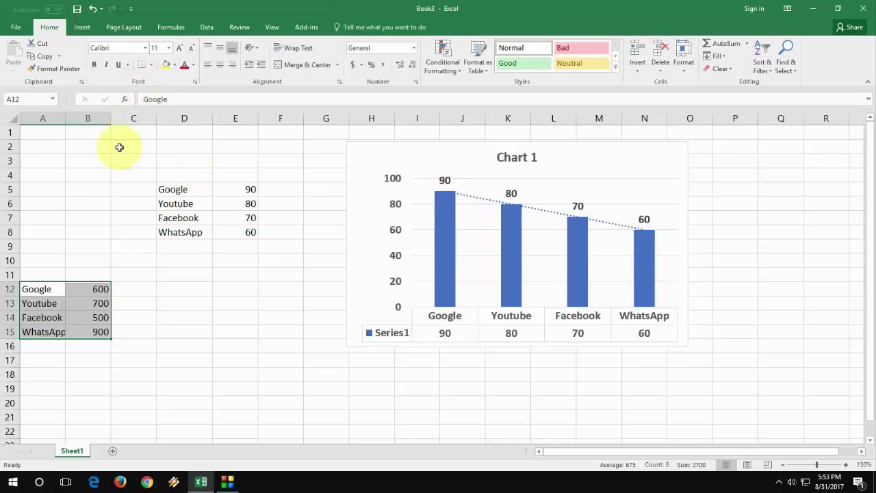
- In Insert Chart Templates, set 'chart 000' as the default chart
left_click(82, 27)
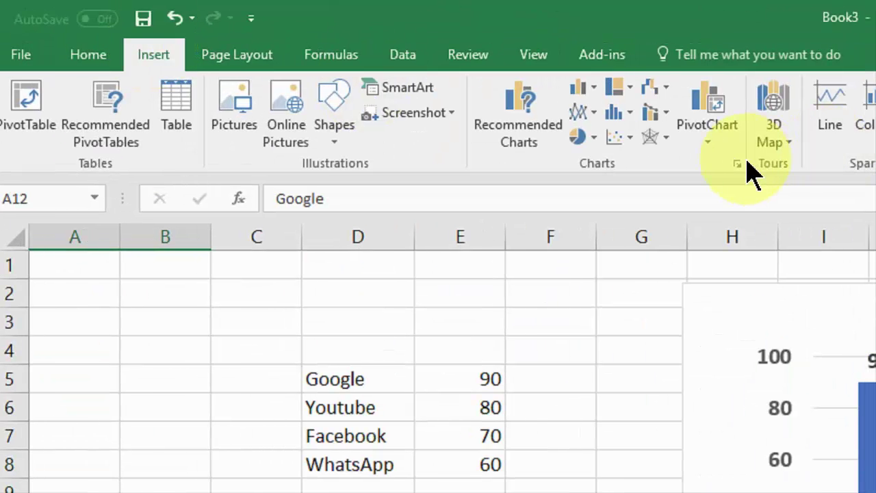
left_click(738, 165)
left_click(713, 202)
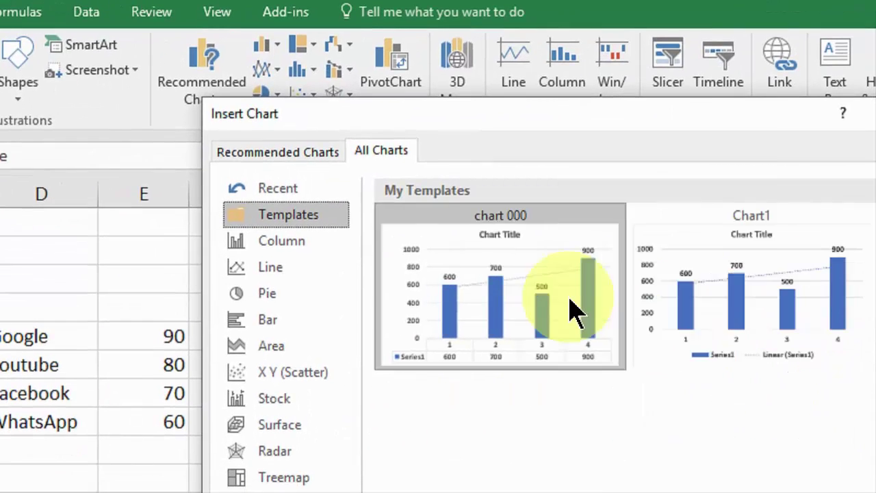
mouse_move(541, 291)
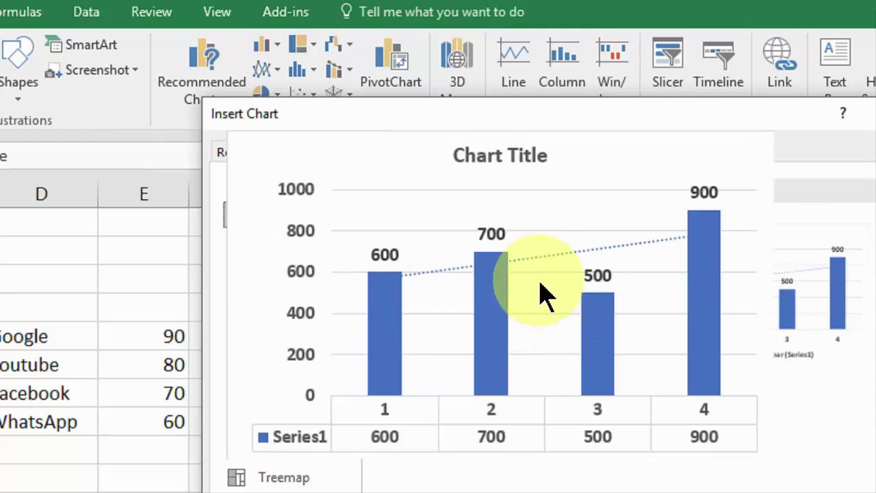
left_click(531, 279)
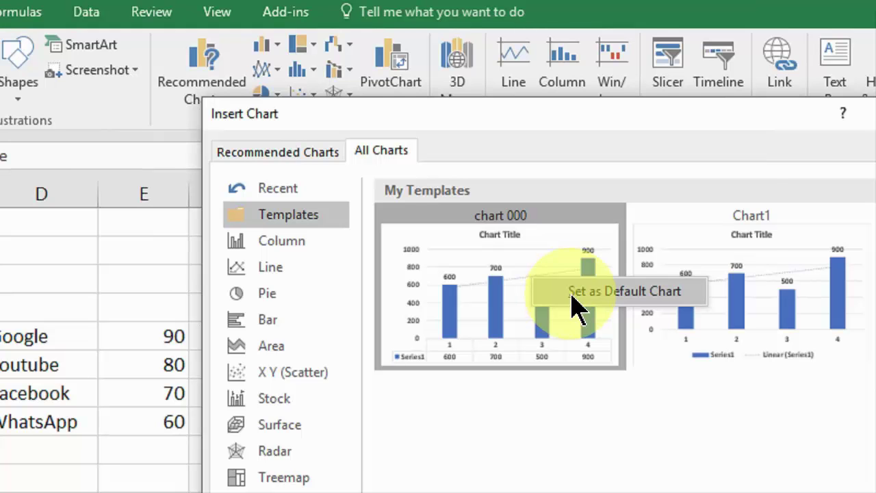
left_click(573, 306)
mouse_move(499, 295)
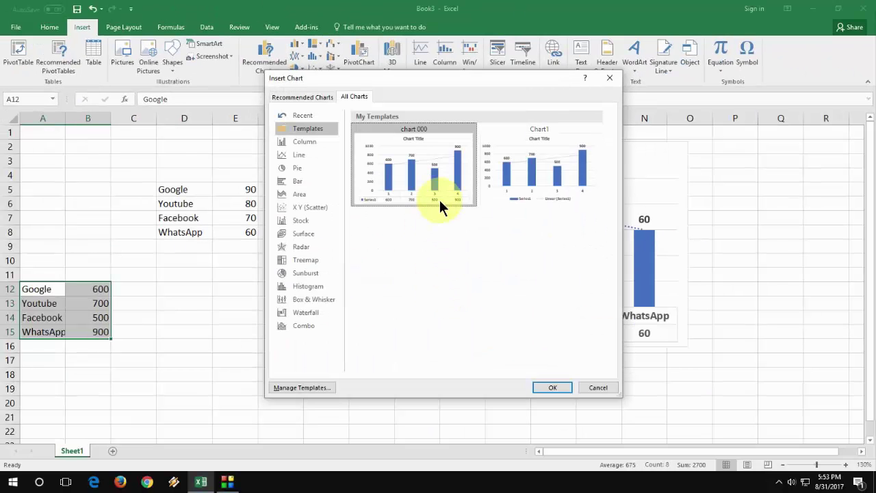
- Insert the A12:B15 chart from the template, with Chart 1 moved beside it in columns K–R
left_click(550, 388)
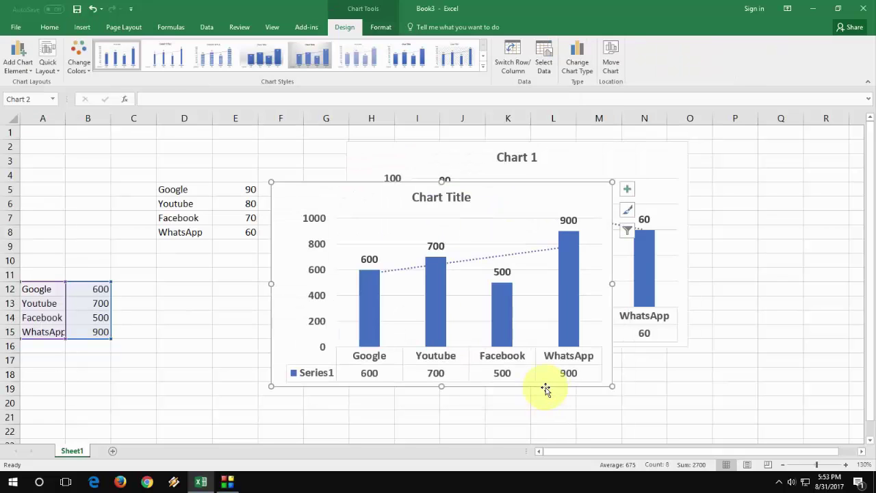
left_click_drag(504, 191, 407, 195)
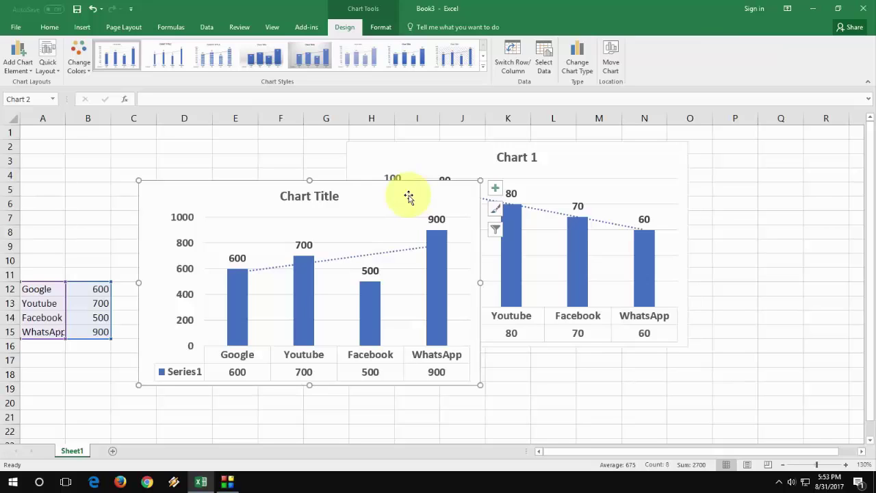
left_click_drag(409, 197, 350, 214)
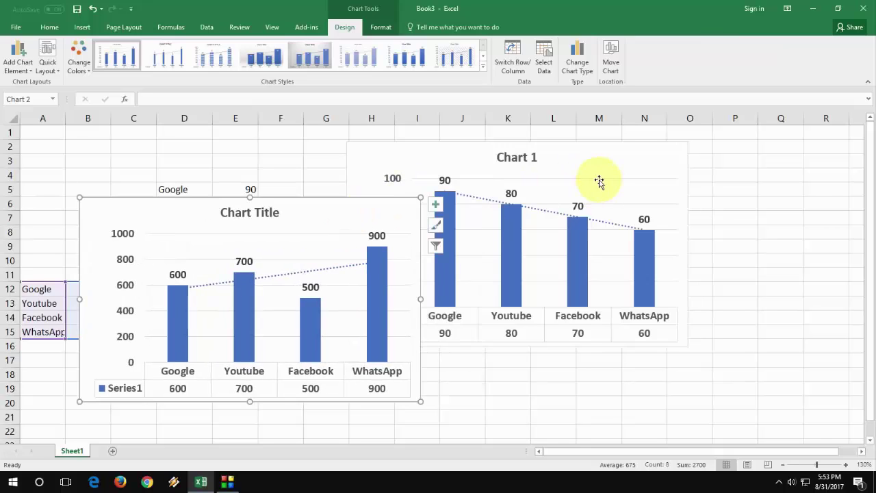
left_click_drag(565, 157, 704, 160)
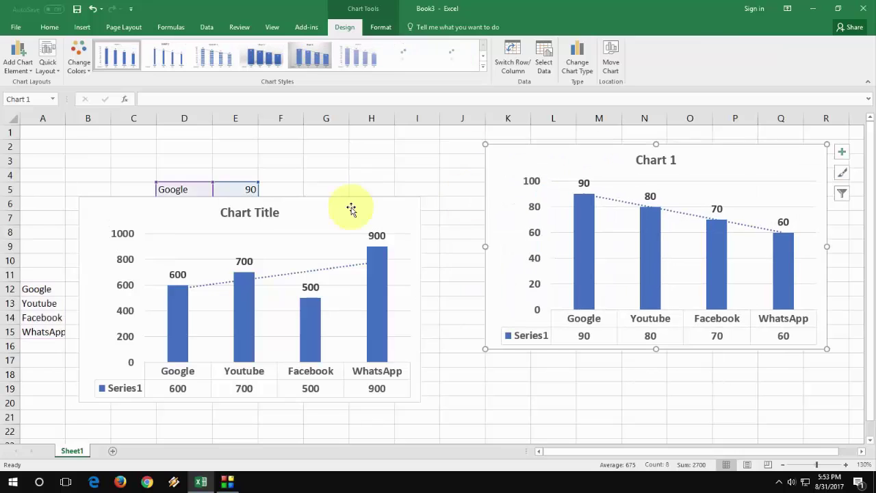
left_click_drag(348, 209, 378, 184)
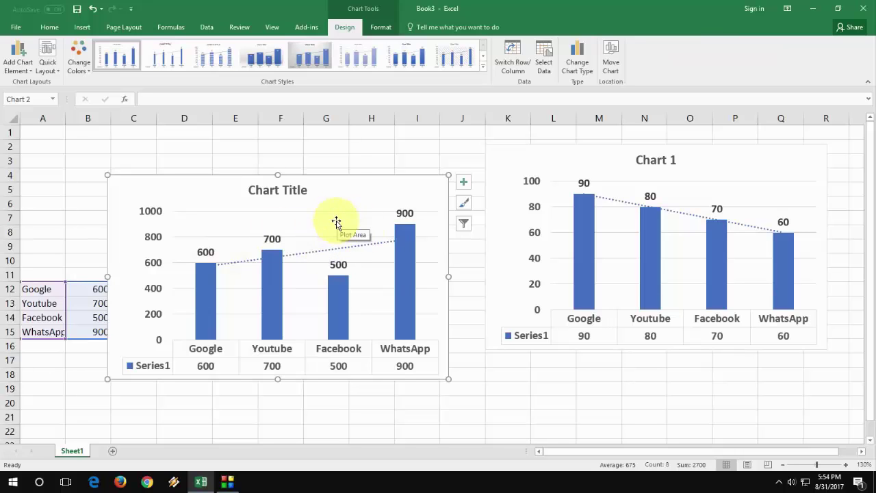
left_click_drag(336, 187, 392, 173)
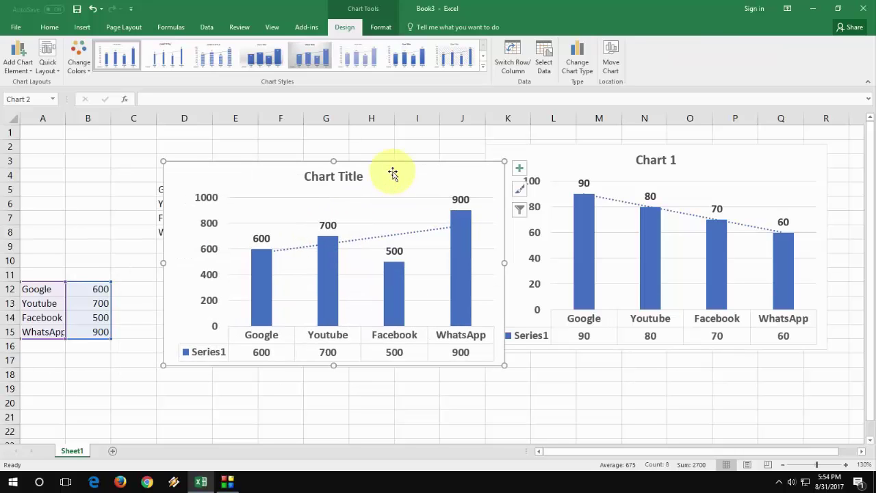
- Delete both the new chart and Chart 1
key("Delete")
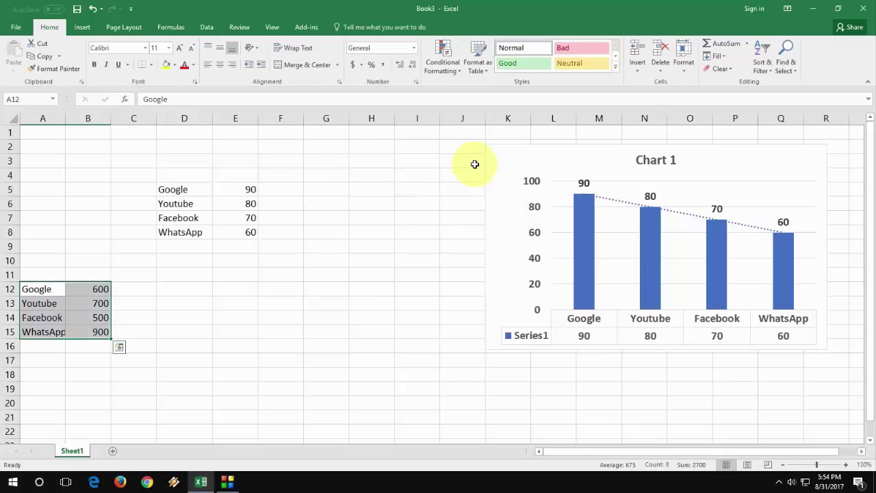
left_click(500, 164)
key("Delete")
left_click(215, 299)
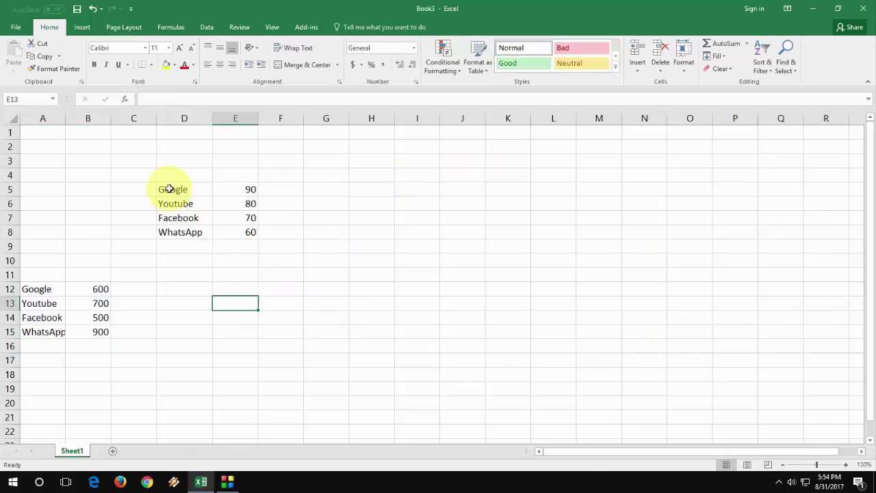
- Insert a chart of D5:E8 using the 'chart 000' template
left_click_drag(171, 189, 241, 227)
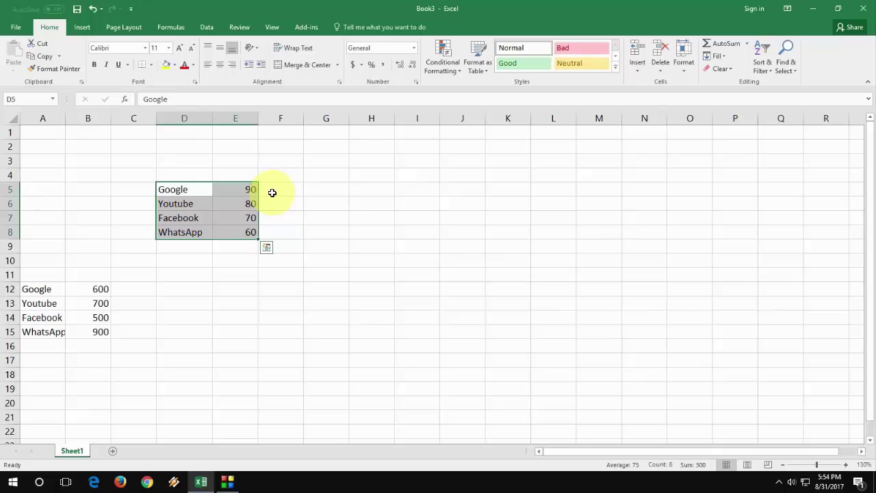
left_click(77, 27)
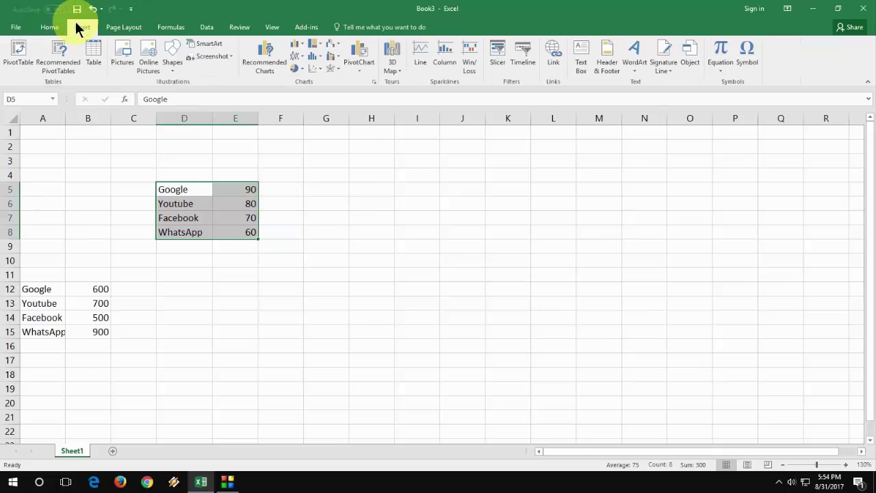
left_click(374, 81)
left_click(370, 97)
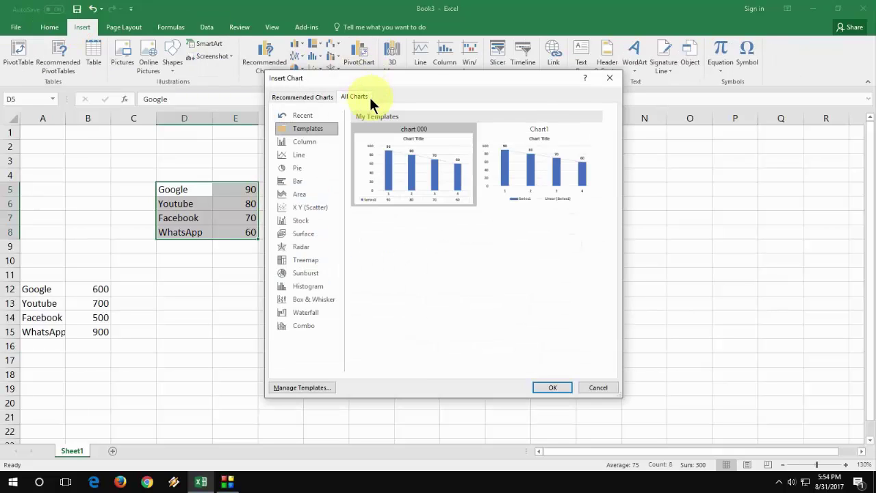
left_click(553, 387)
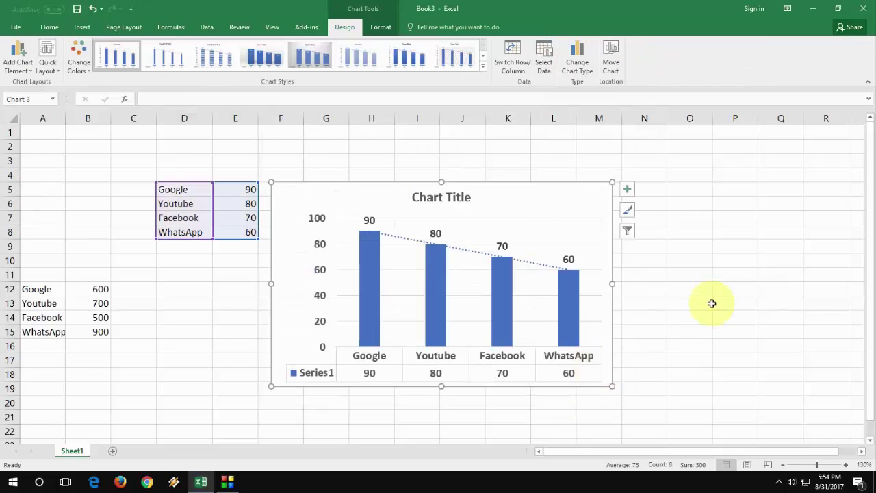